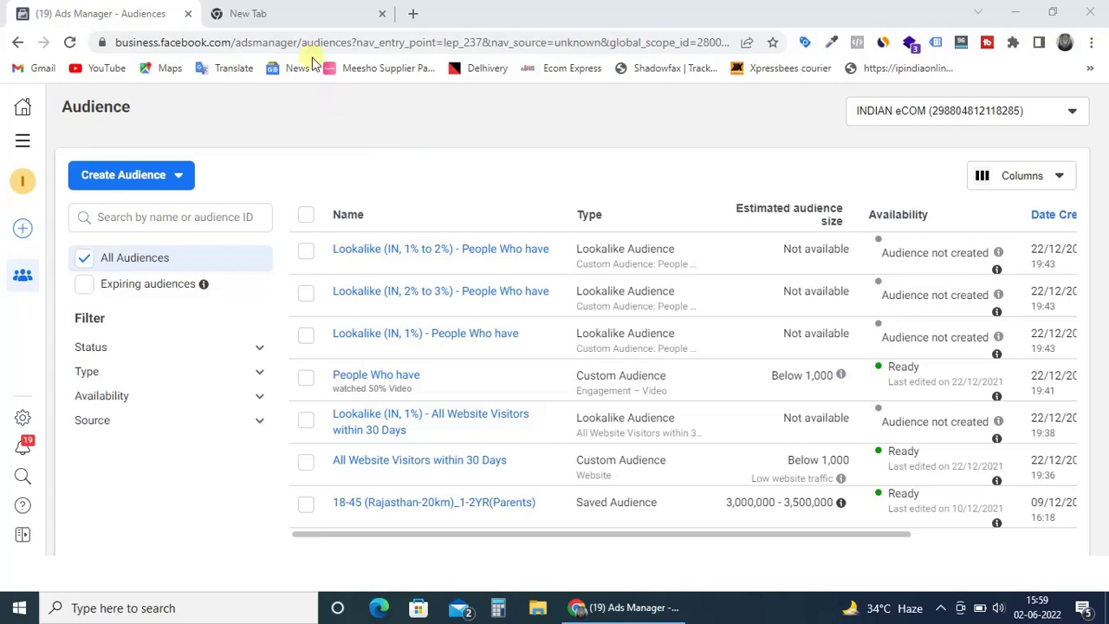
# Step: Load business.facebook.com in the empty browser tab
pyautogui.click(305, 22)
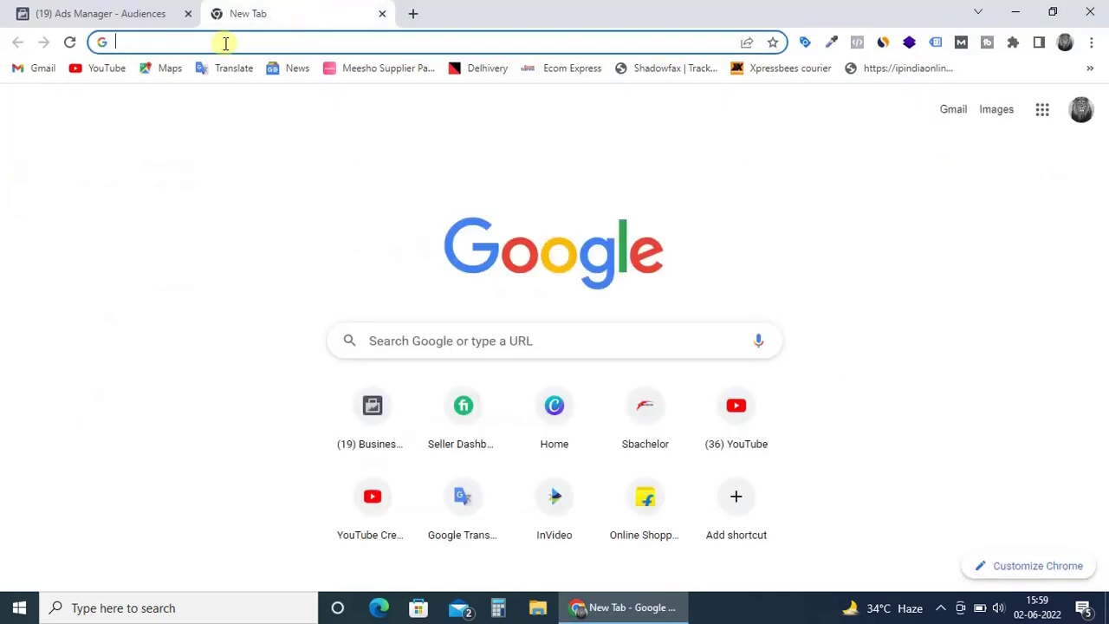
pyautogui.write('busin')
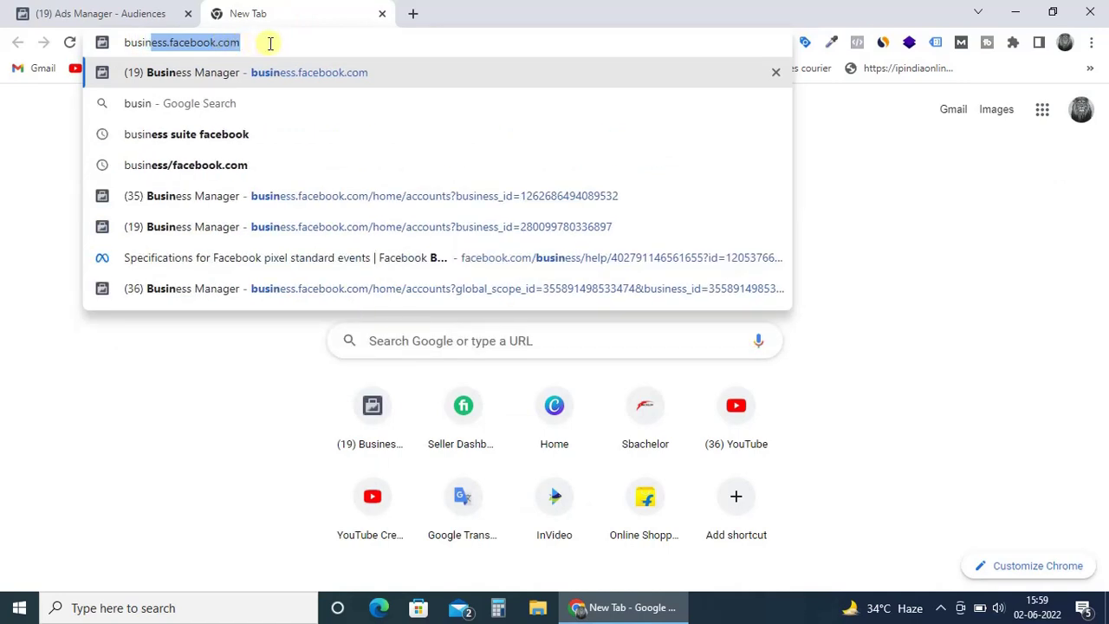
pyautogui.press('Right')
pyautogui.press('Return')
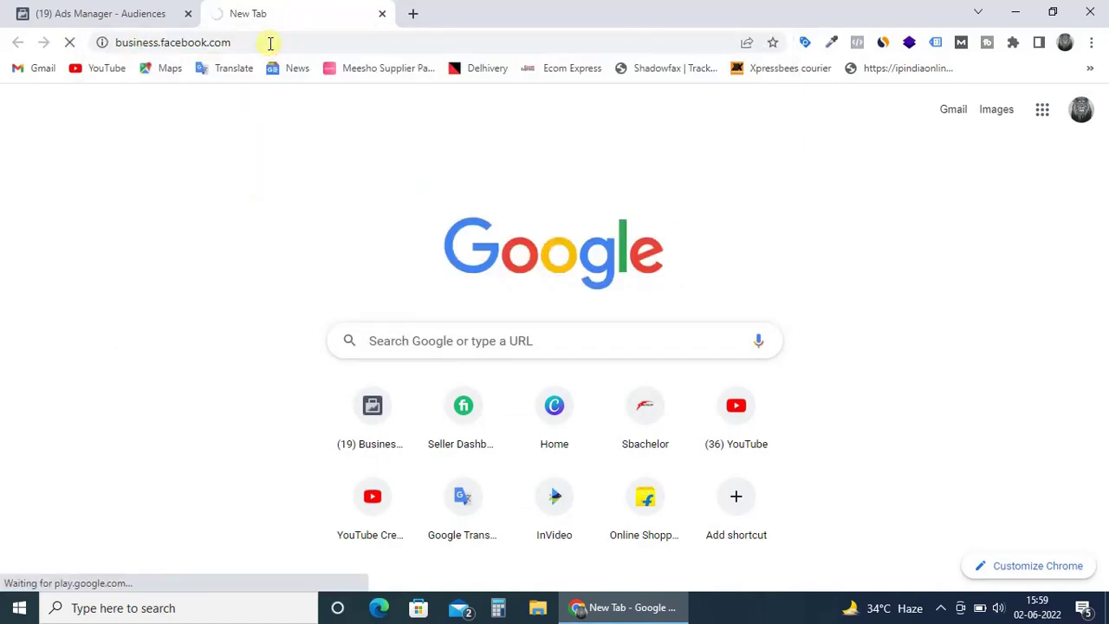
# Step: Return to the Audiences page and switch the business account from Indian Ecom to Sbachelor.com
pyautogui.click(105, 14)
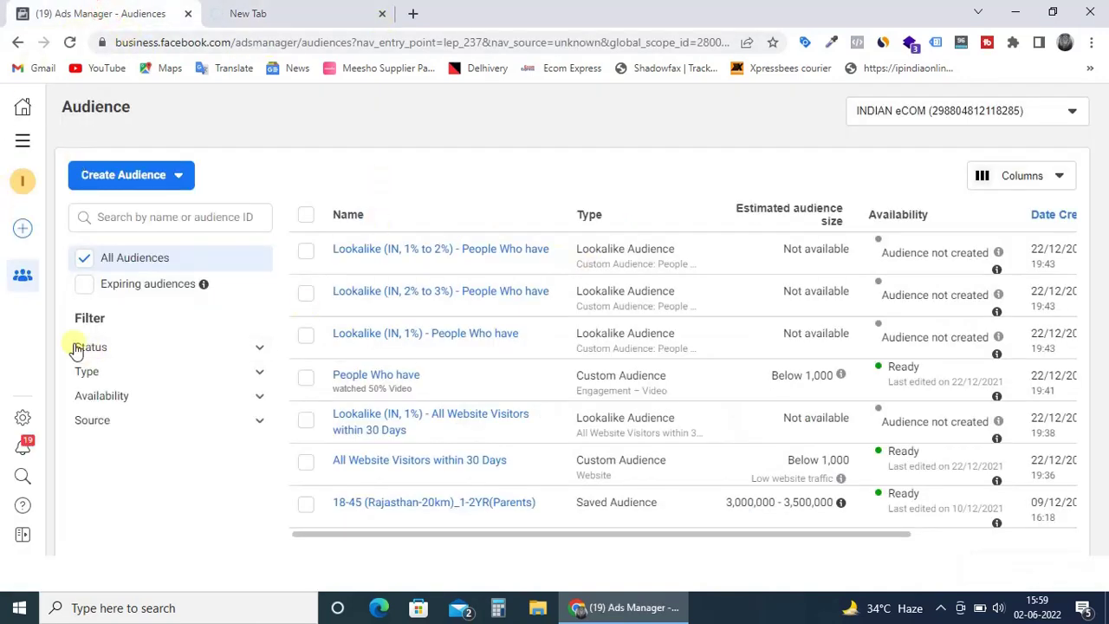
pyautogui.click(182, 176)
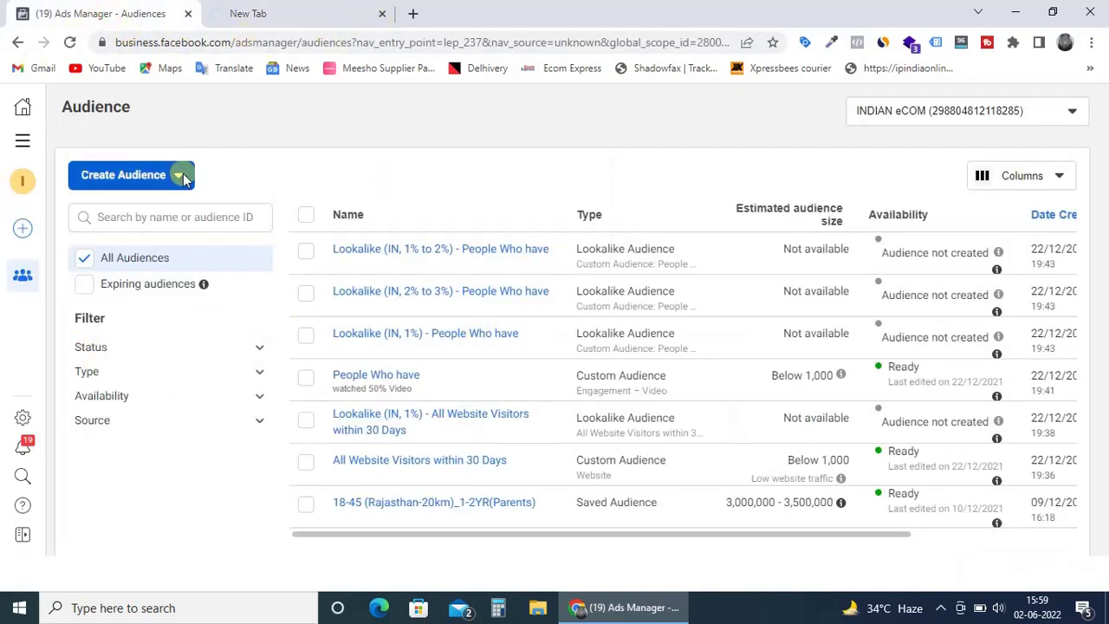
pyautogui.click(23, 144)
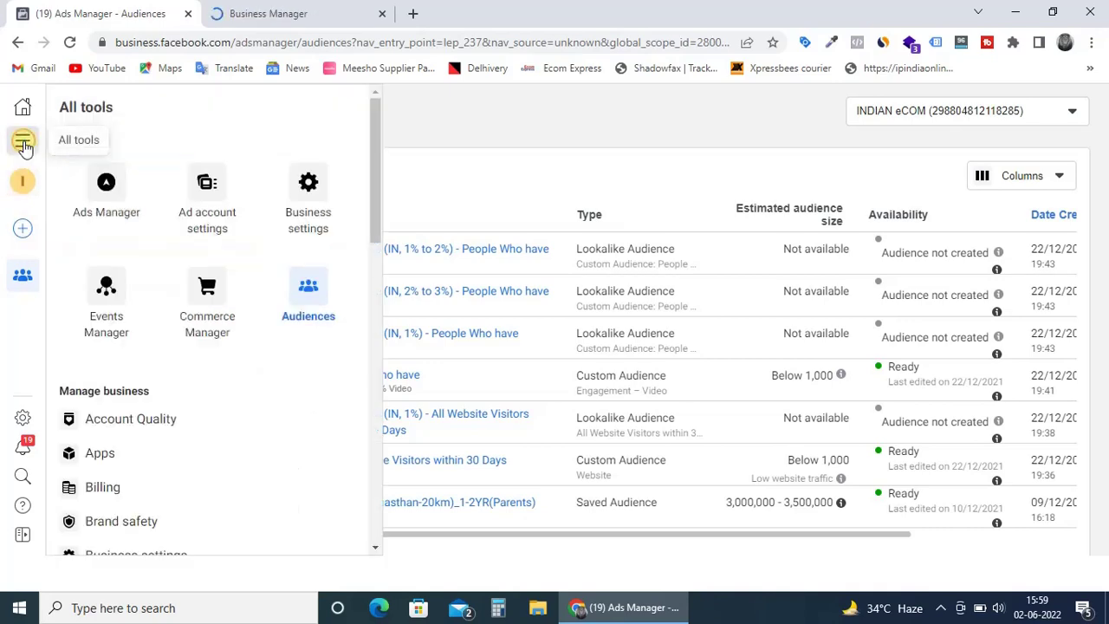
pyautogui.click(28, 184)
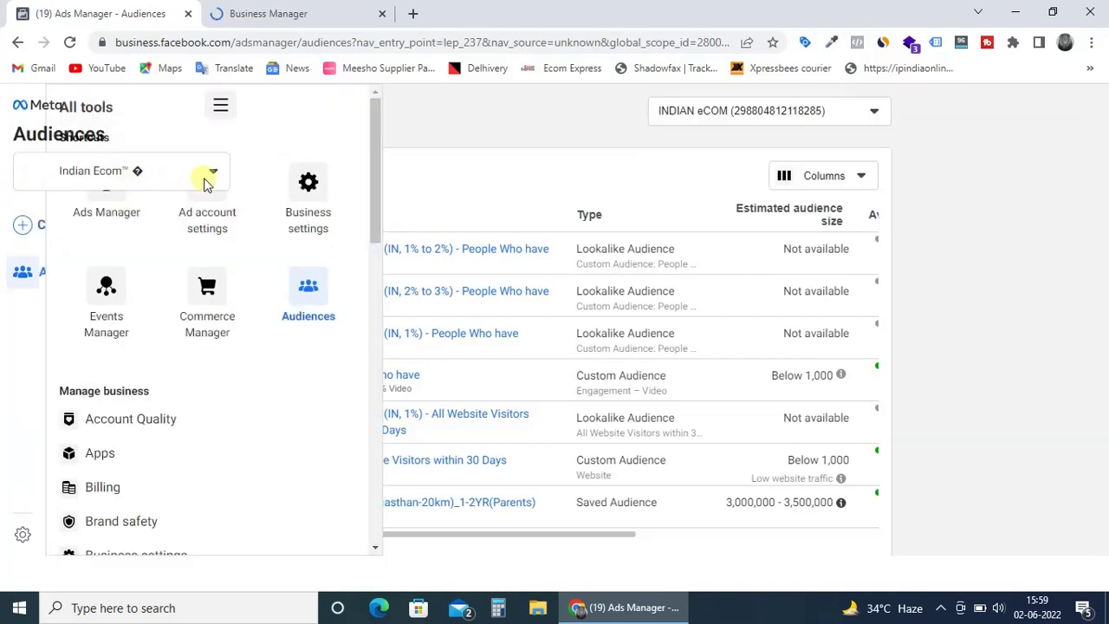
pyautogui.click(208, 175)
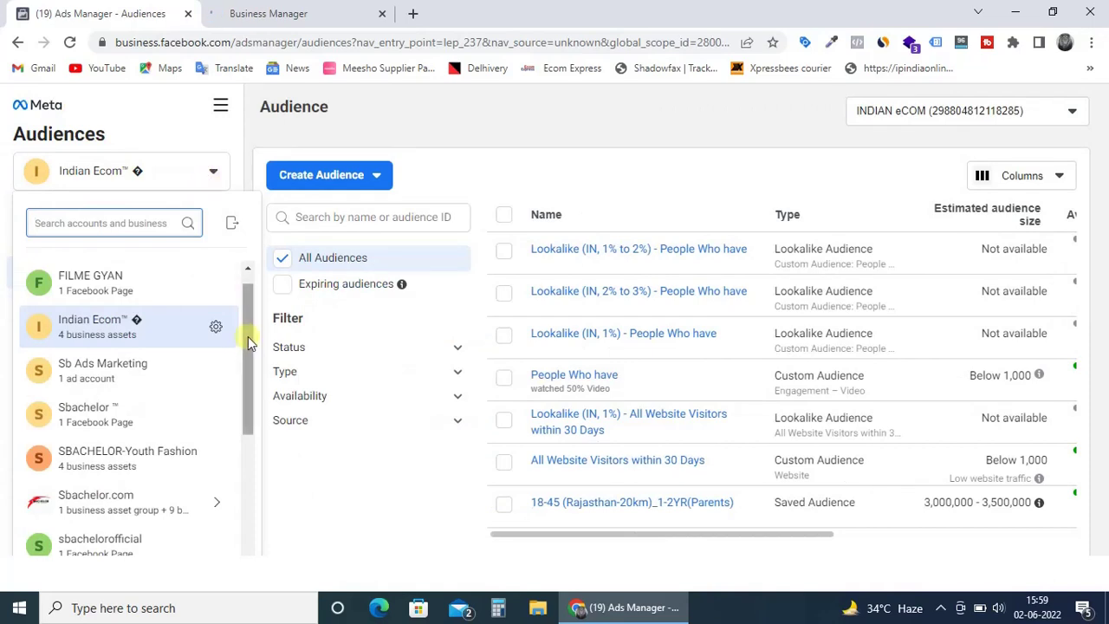
pyautogui.moveTo(246, 342); pyautogui.dragTo(247, 395)
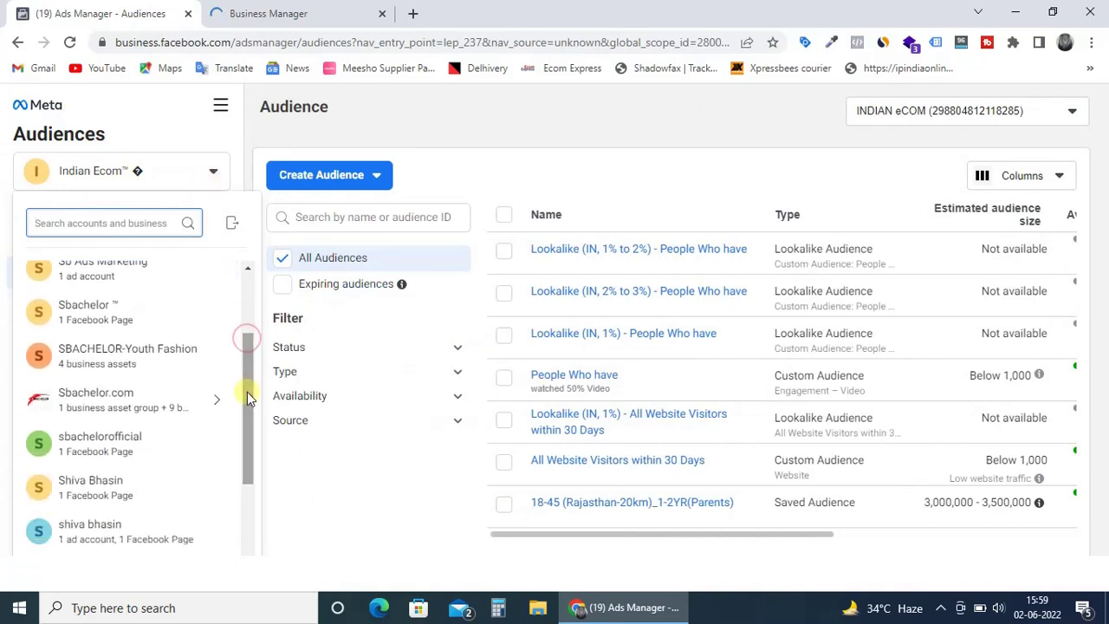
pyautogui.click(113, 408)
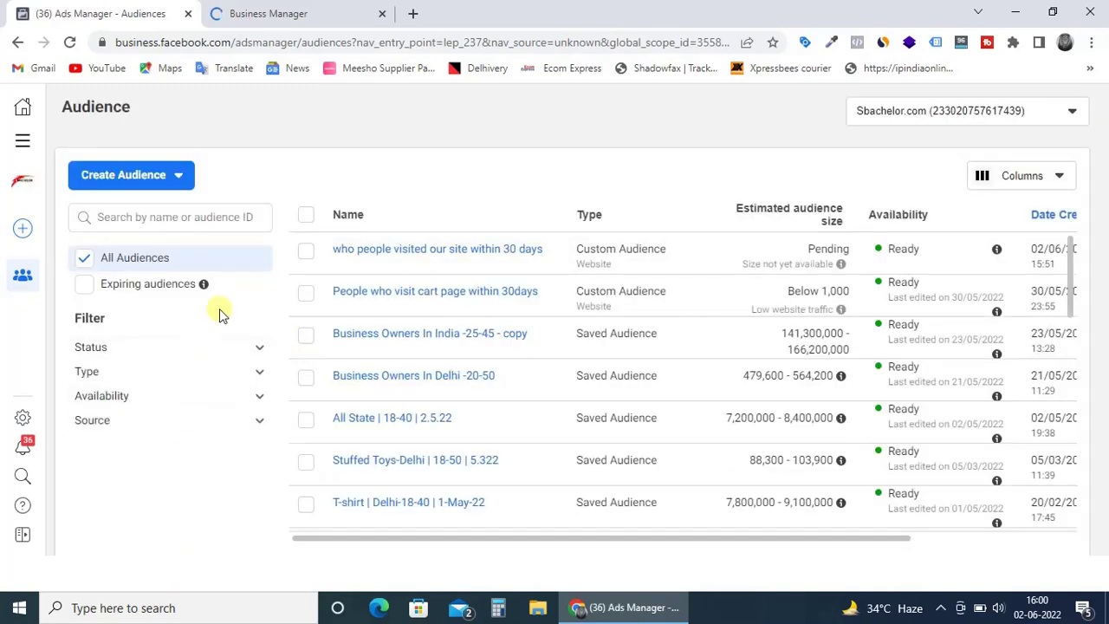
# Step: Start creating a Custom Audience that uses Website as its source
pyautogui.moveTo(12, 165)
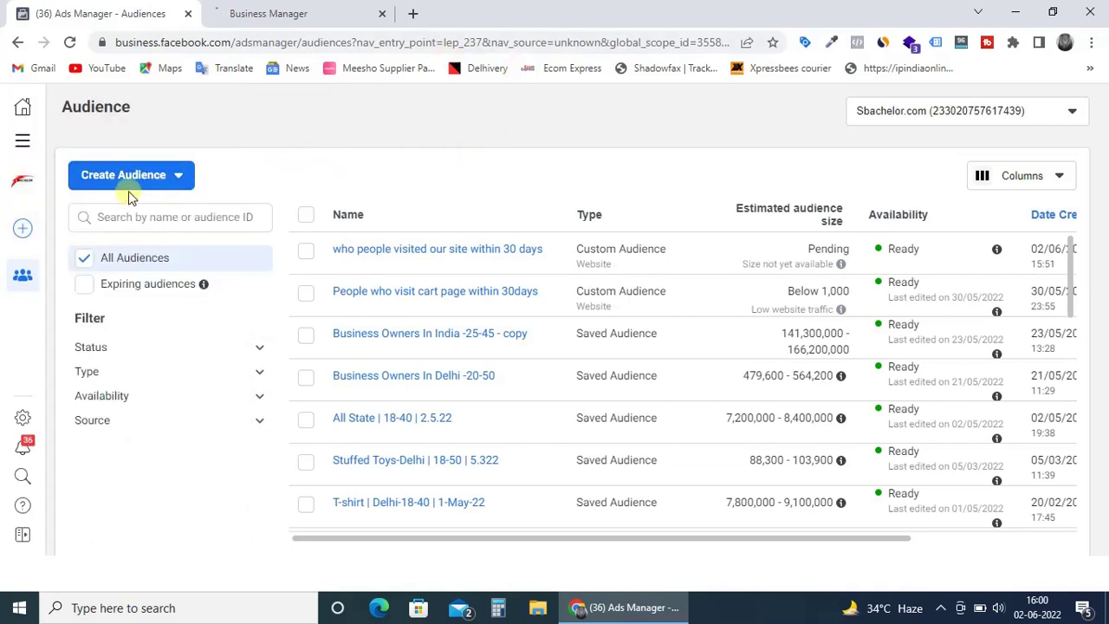
pyautogui.click(181, 177)
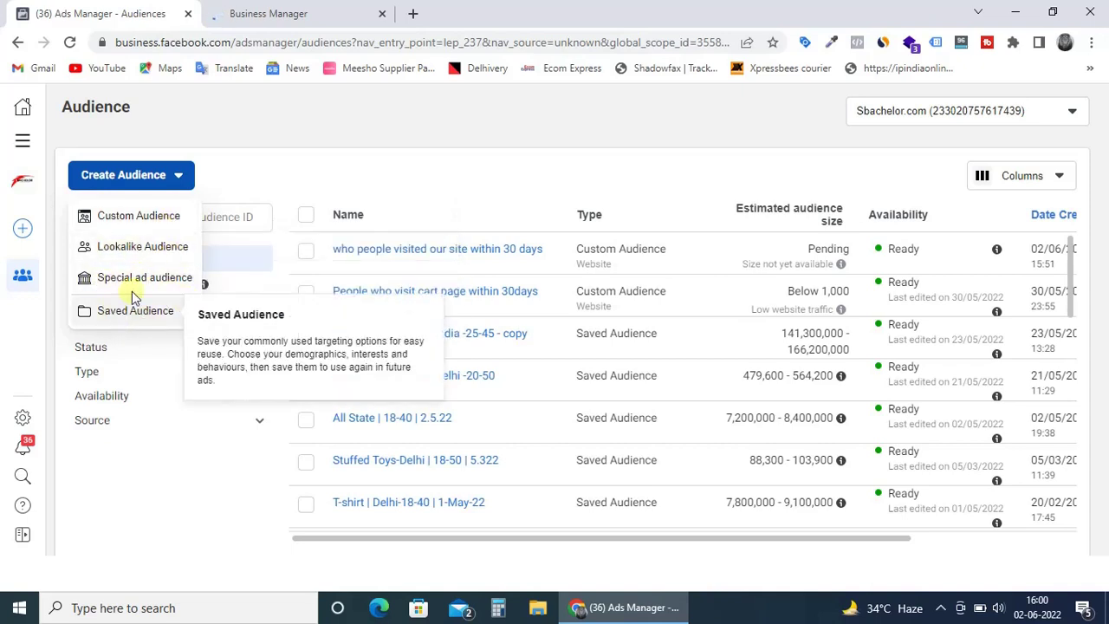
pyautogui.click(136, 224)
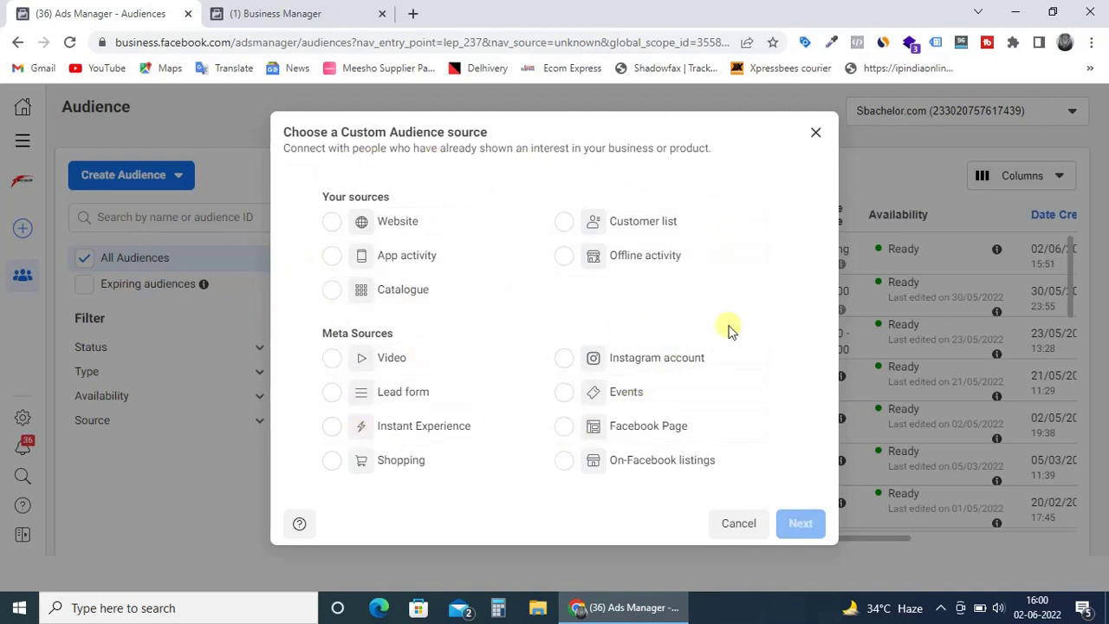
pyautogui.moveTo(720, 363)
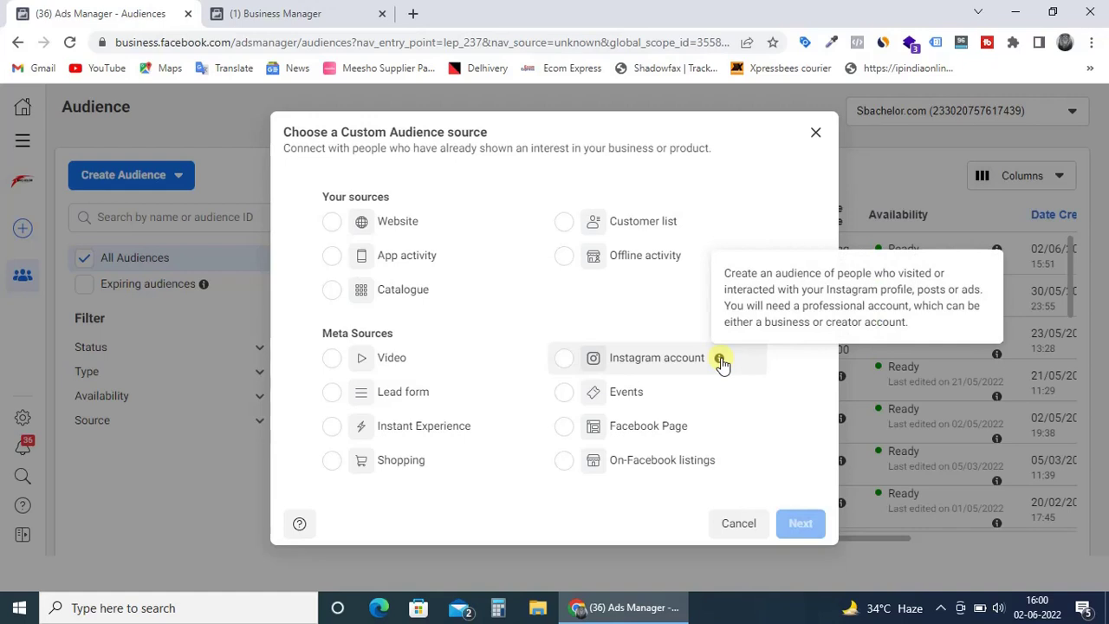
pyautogui.click(334, 222)
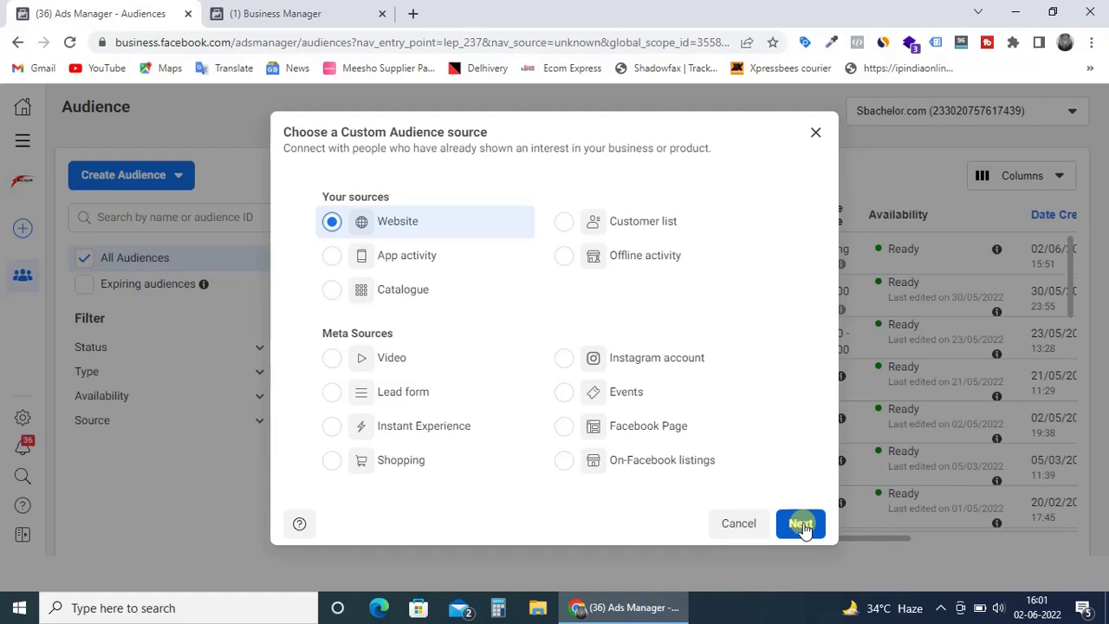
pyautogui.click(333, 223)
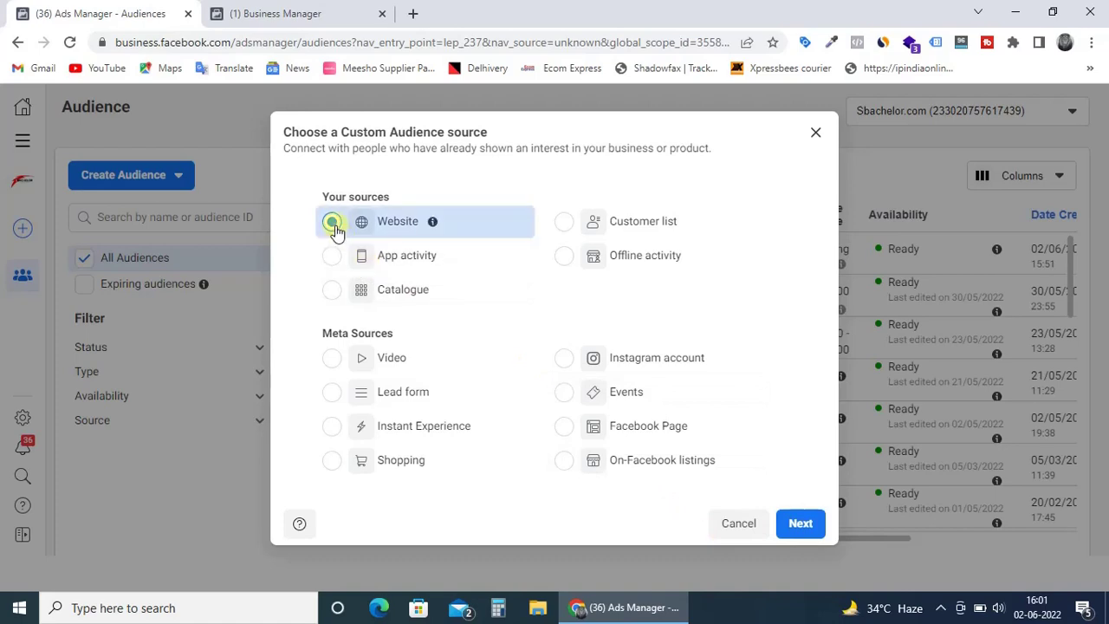
pyautogui.click(798, 525)
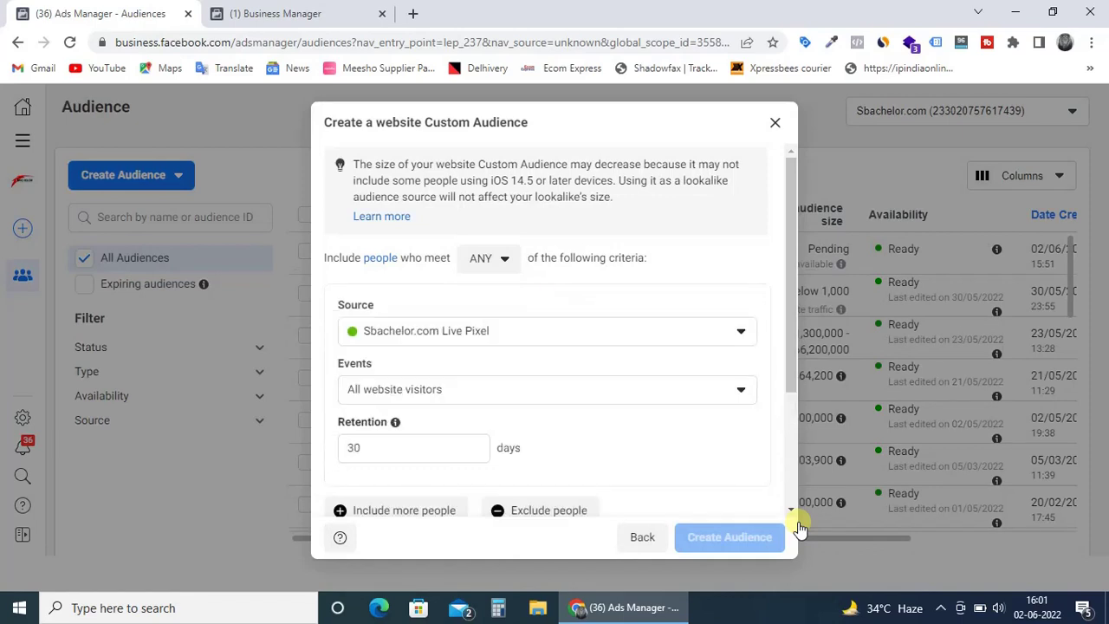
# Step: Examine the available pixel sources and event options for the website Custom Audience
pyautogui.click(620, 332)
pyautogui.click(620, 332)
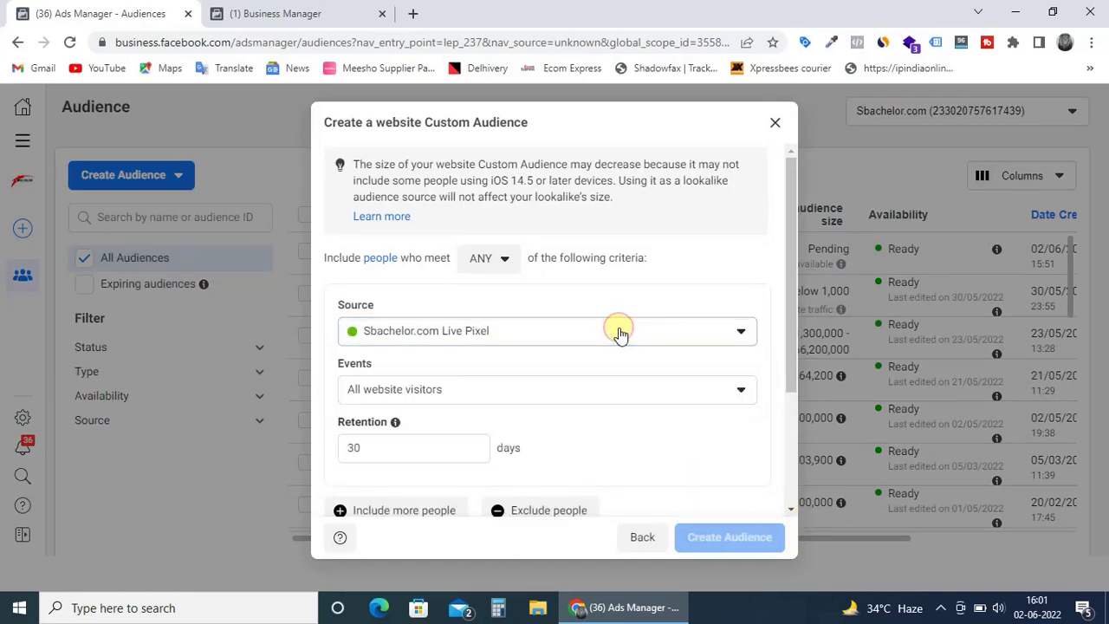
pyautogui.click(619, 332)
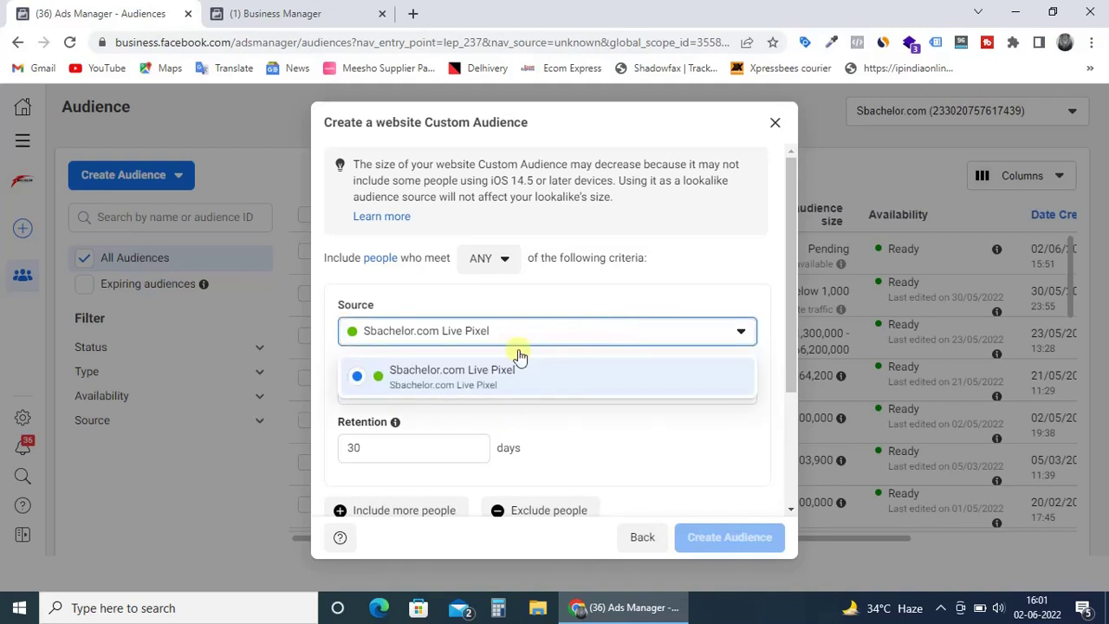
pyautogui.click(571, 331)
pyautogui.click(536, 329)
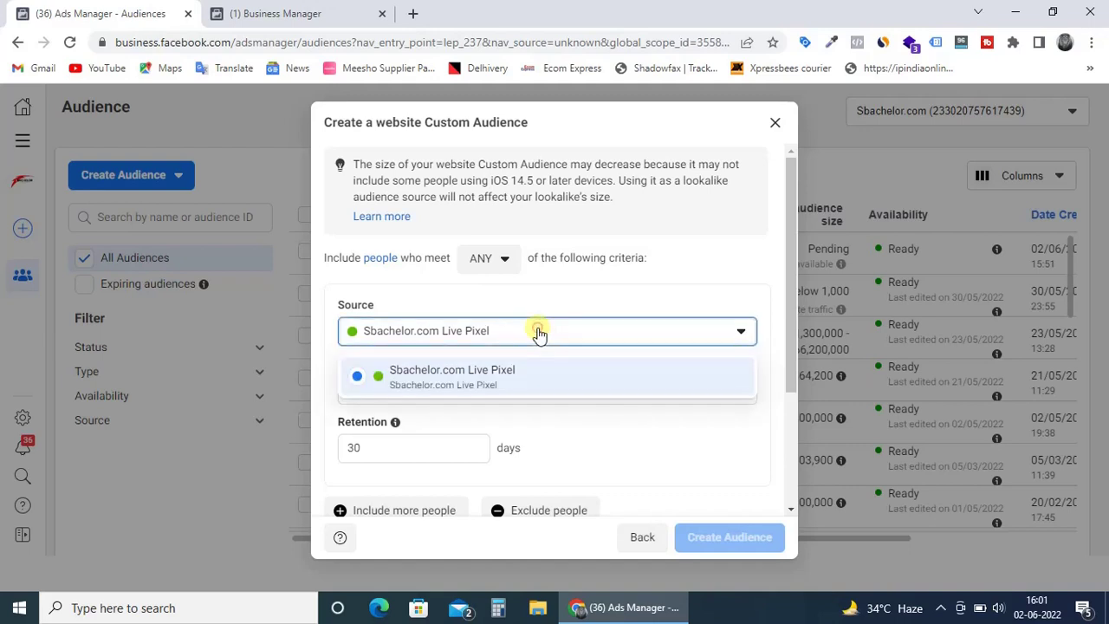
pyautogui.click(523, 334)
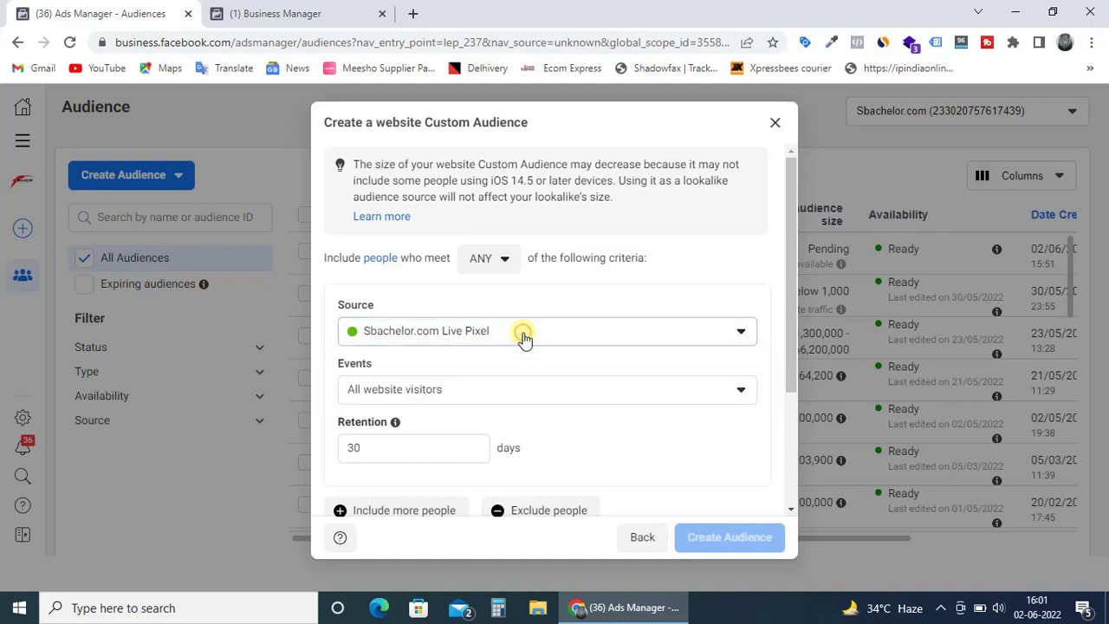
pyautogui.click(504, 390)
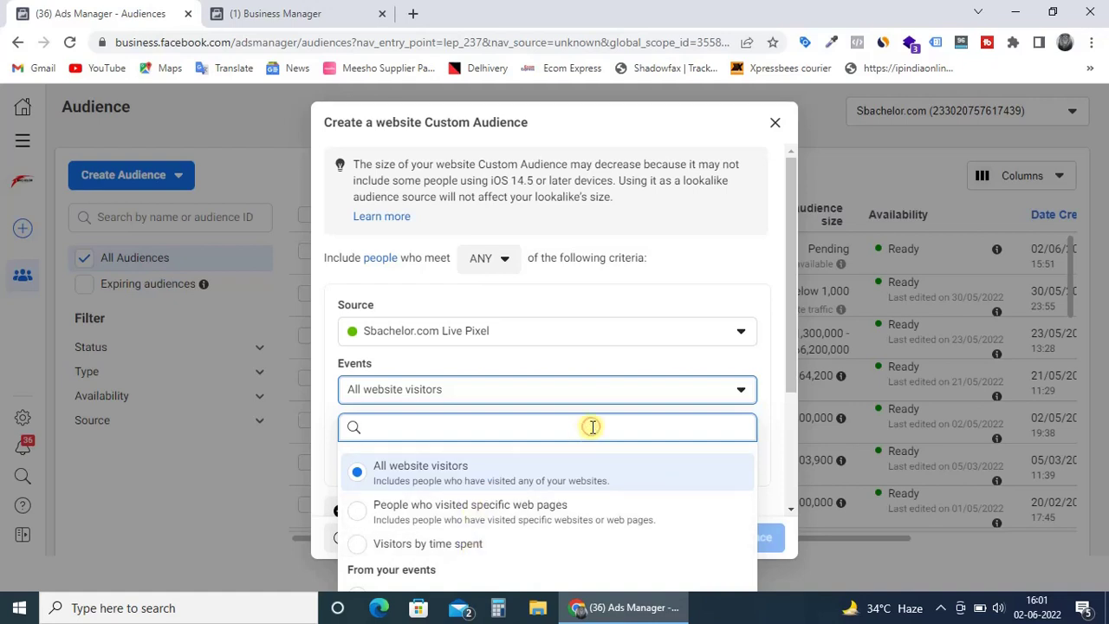
pyautogui.click(326, 419)
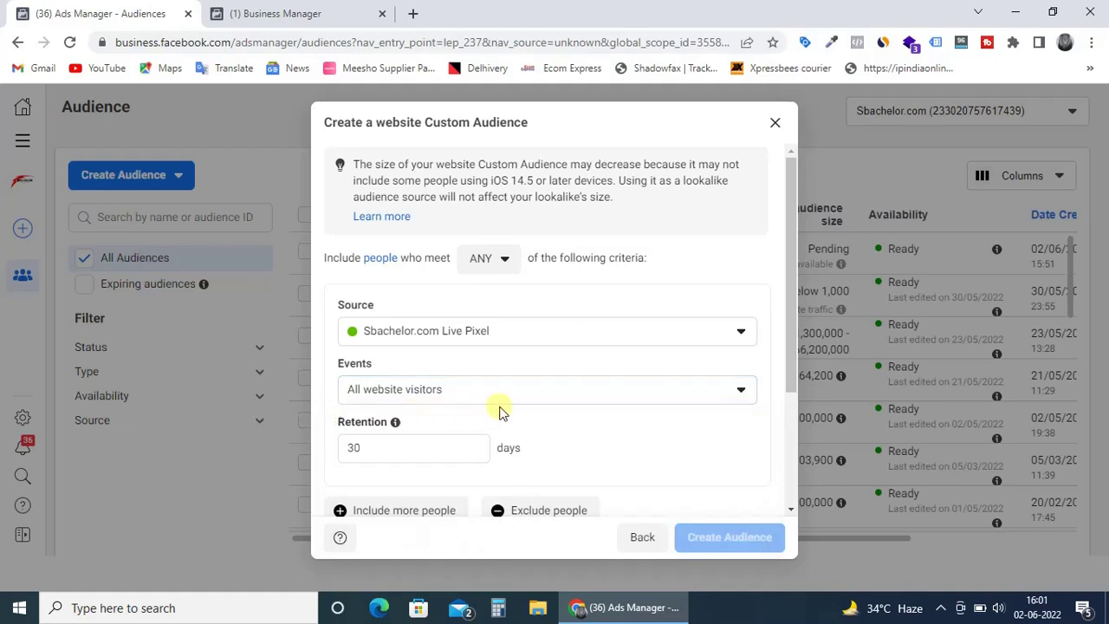
# Step: Try to set the audience's retention period to 540 days
pyautogui.click(384, 448)
pyautogui.doubleClick(384, 447)
pyautogui.write('540')
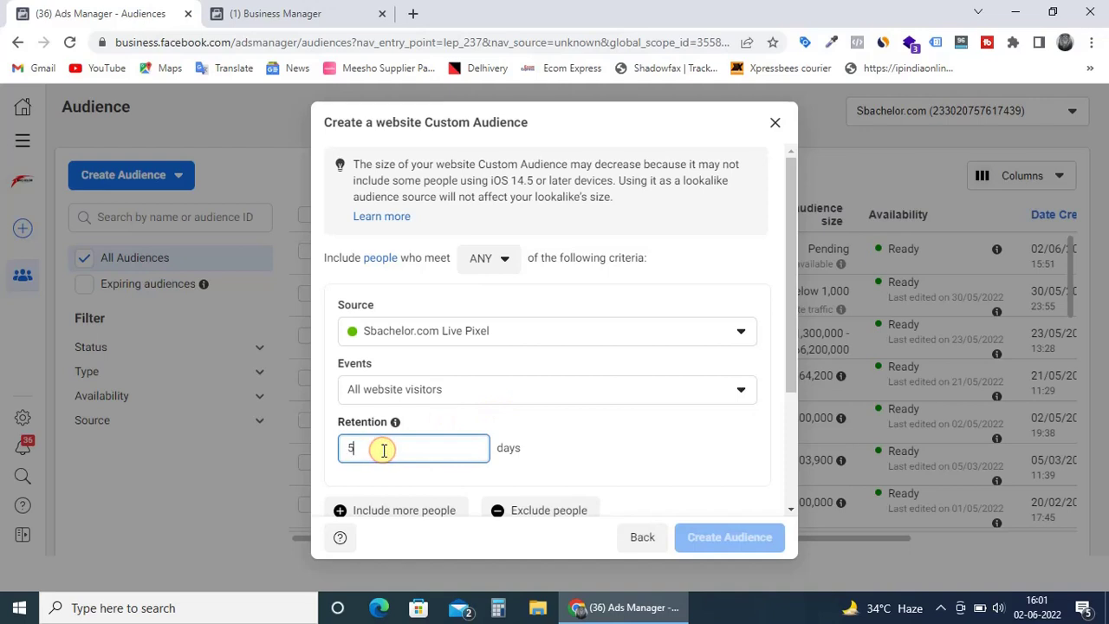
# Step: Set the website audience's retention period to 180 days
pyautogui.doubleClick(384, 448)
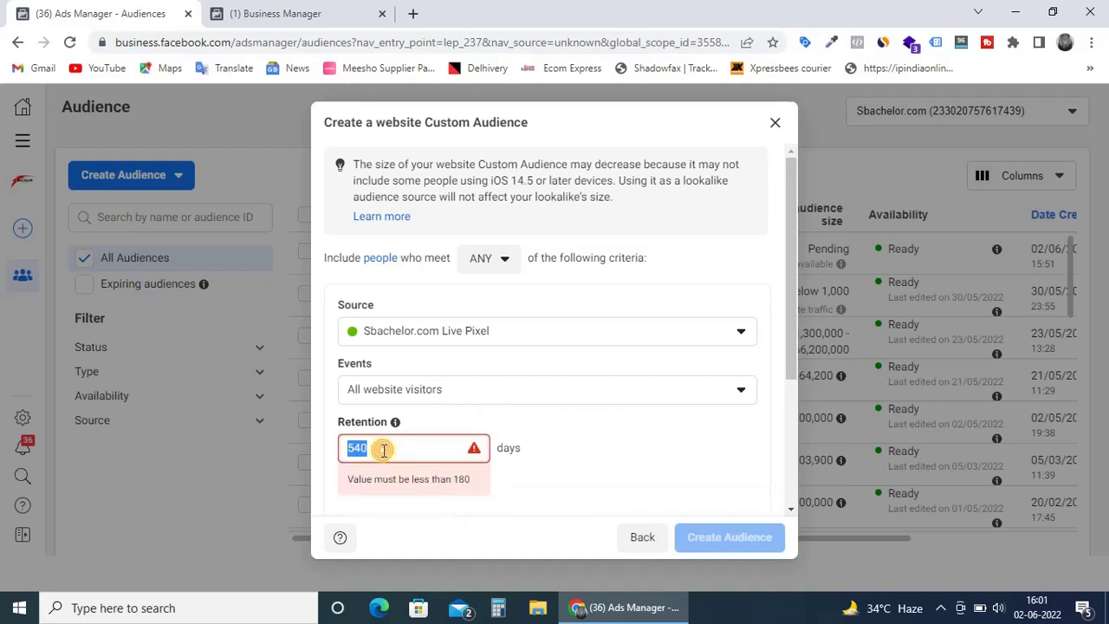
pyautogui.write('180')
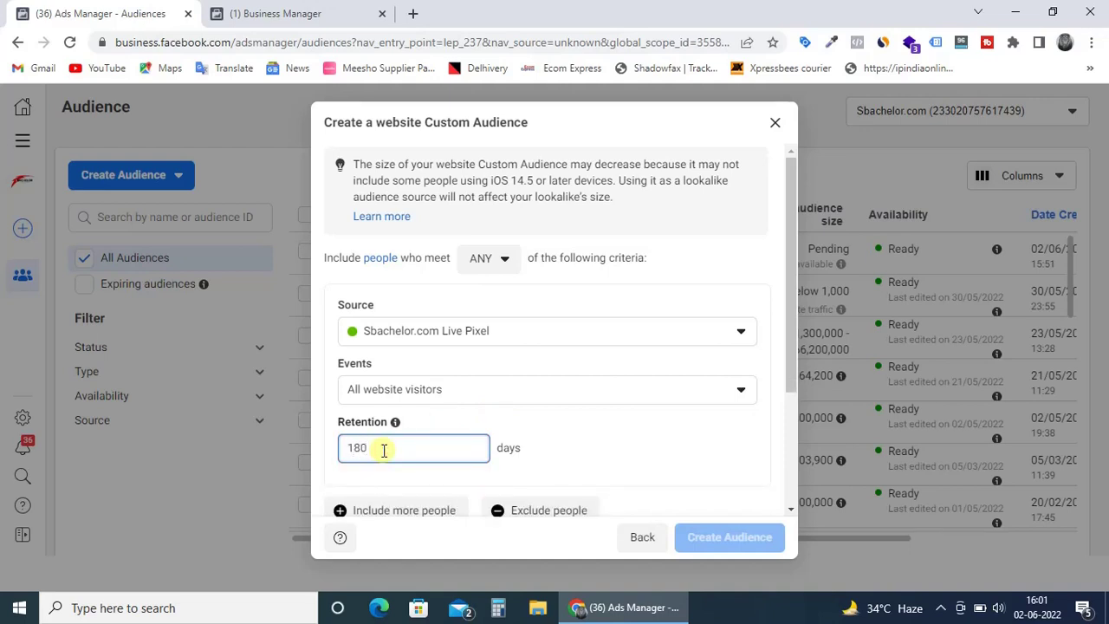
pyautogui.click(587, 441)
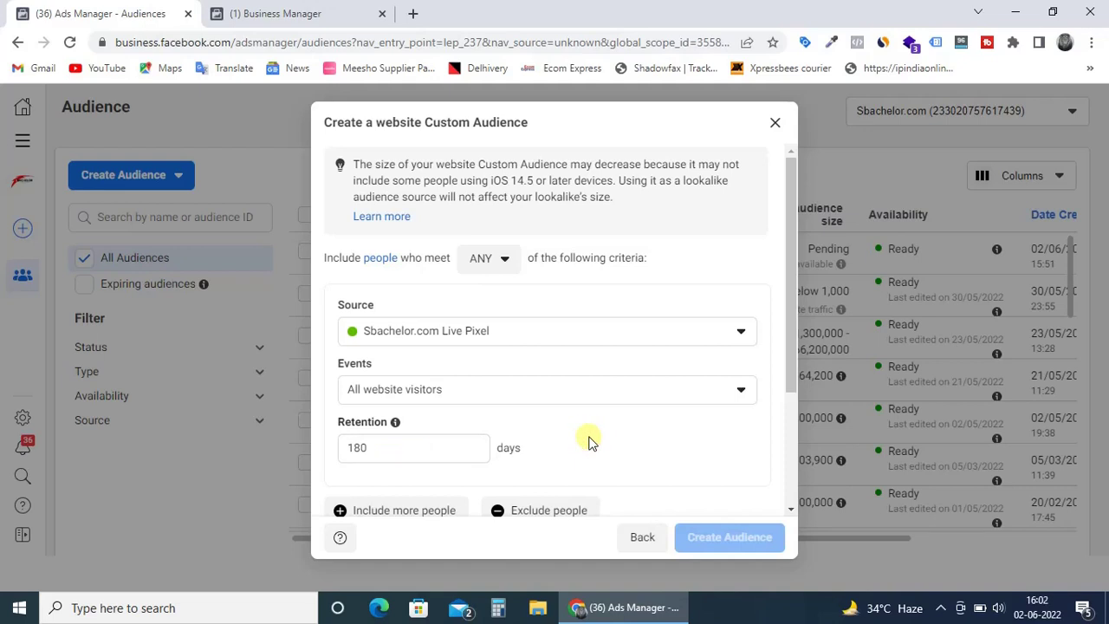
# Step: Name the audience "People who visited our site within 180 days"
pyautogui.moveTo(792, 352); pyautogui.dragTo(775, 421)
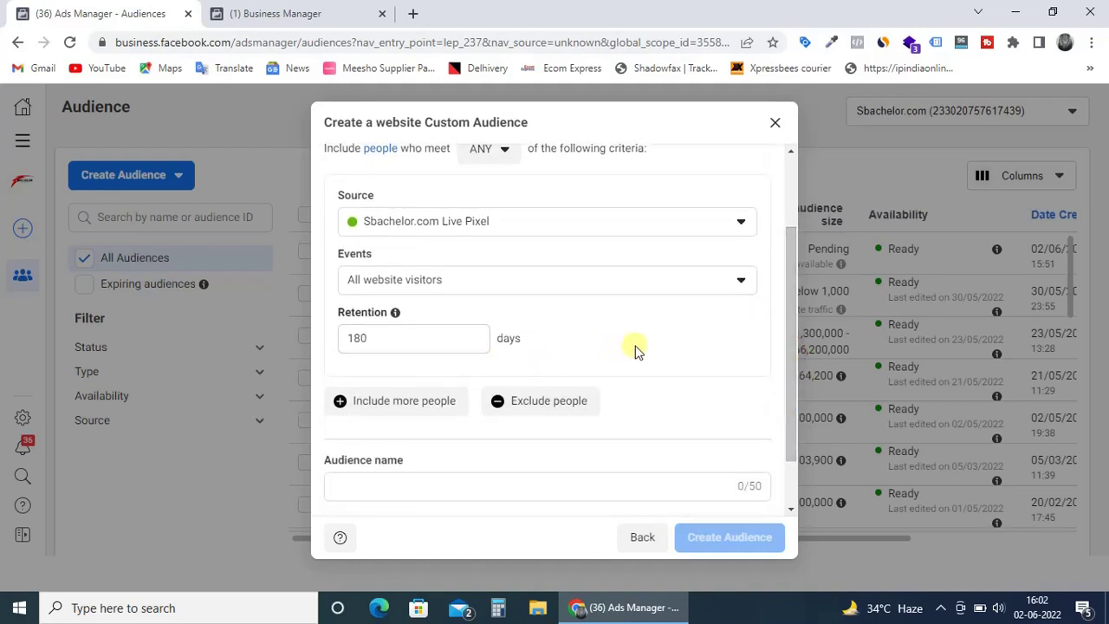
pyautogui.moveTo(785, 344); pyautogui.dragTo(787, 376)
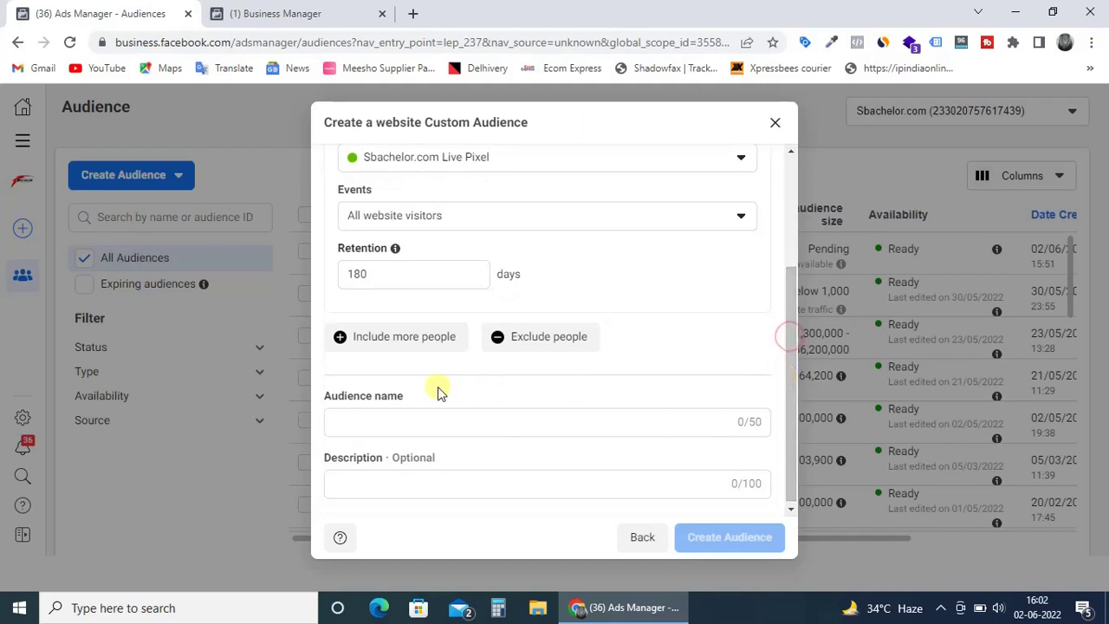
pyautogui.click(413, 417)
pyautogui.write('Pe')
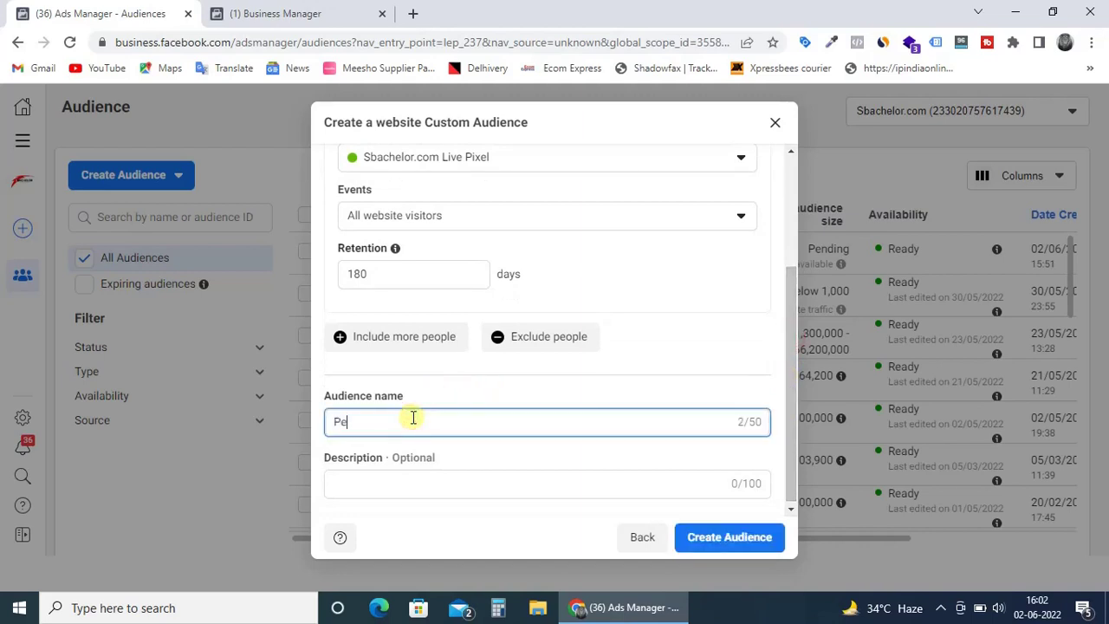
pyautogui.write('ople who vis')
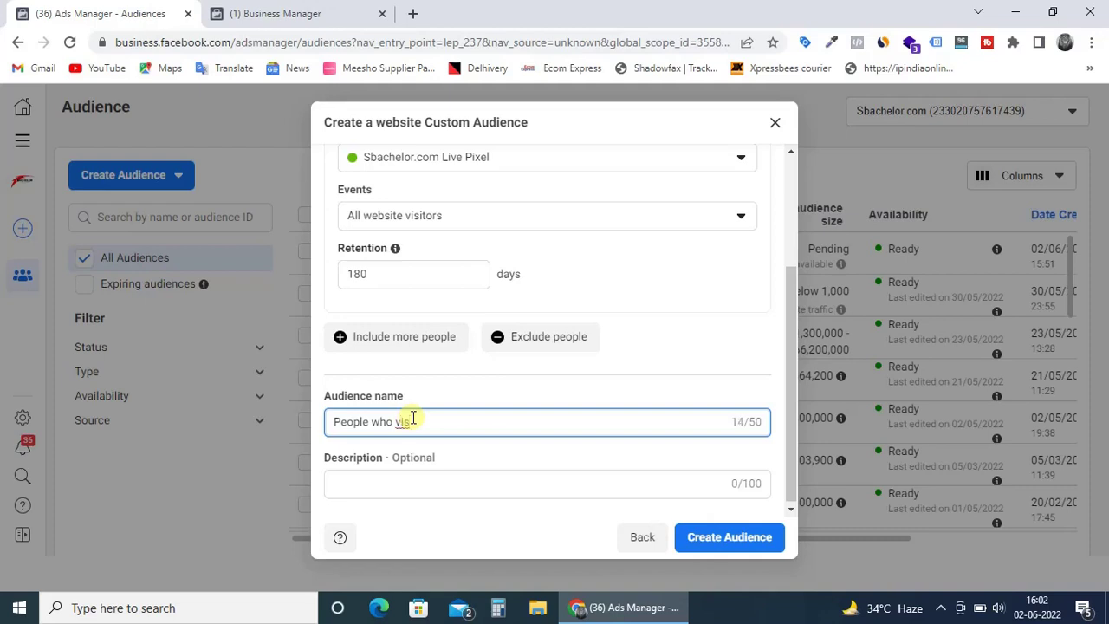
pyautogui.write('ited ')
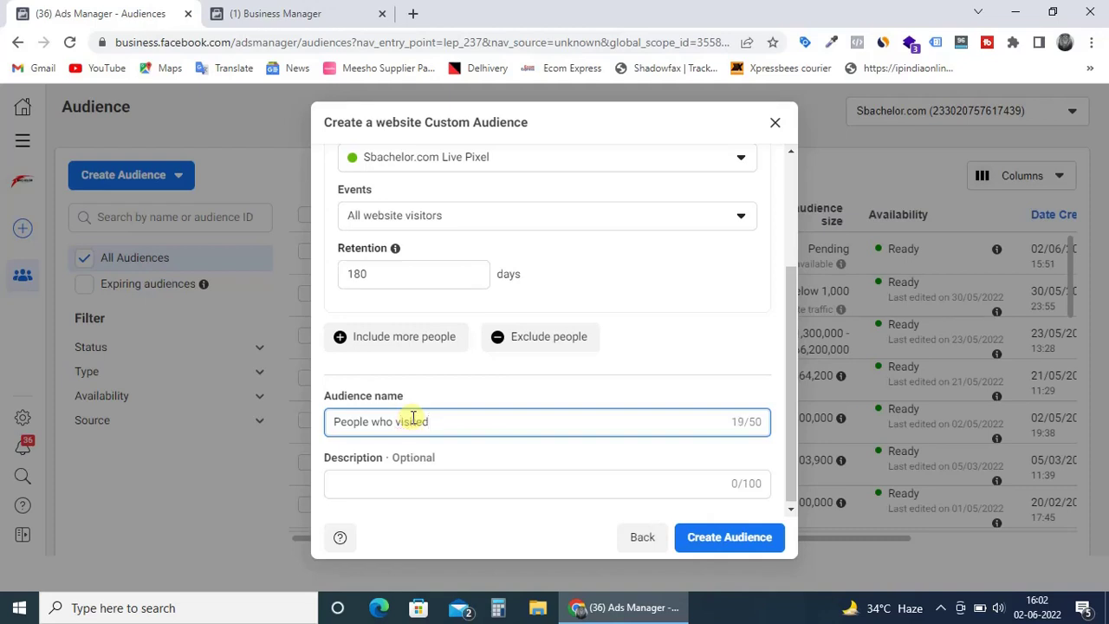
pyautogui.write('our site within 180')
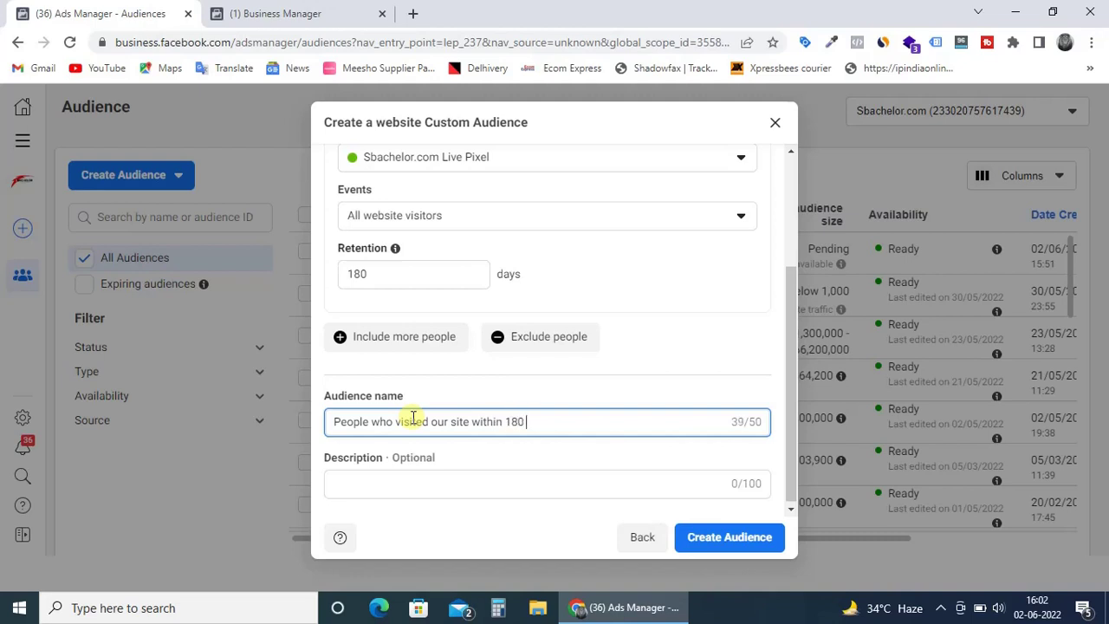
pyautogui.write(' days')
# Step: Check the audience settings, create the website Custom Audience and close the completion dialog
pyautogui.moveTo(797, 396); pyautogui.dragTo(792, 285)
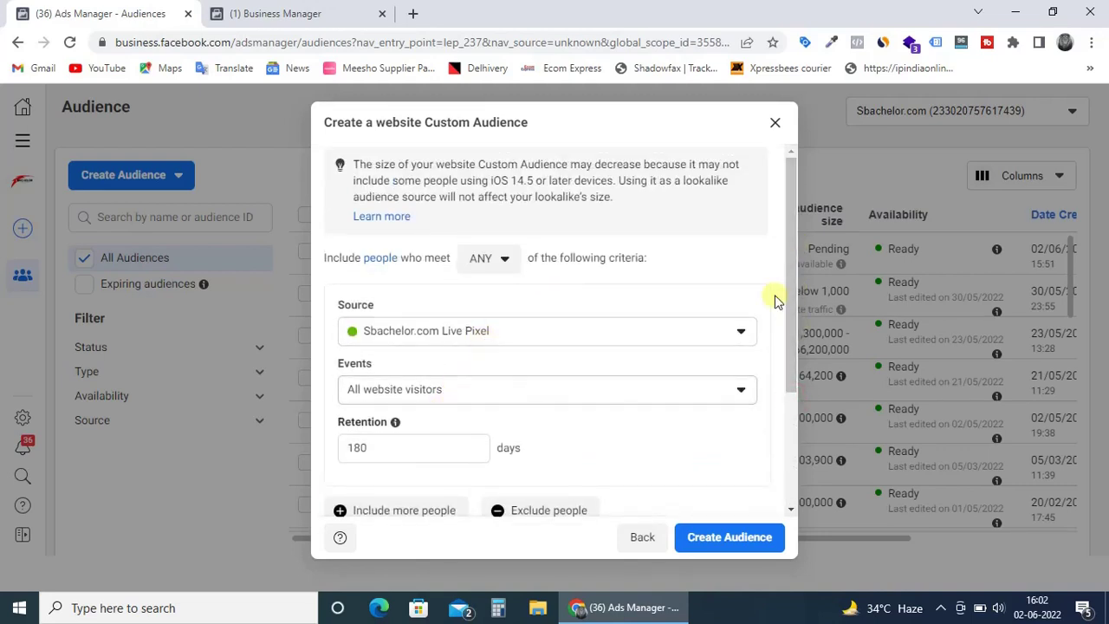
pyautogui.moveTo(791, 279); pyautogui.dragTo(792, 330)
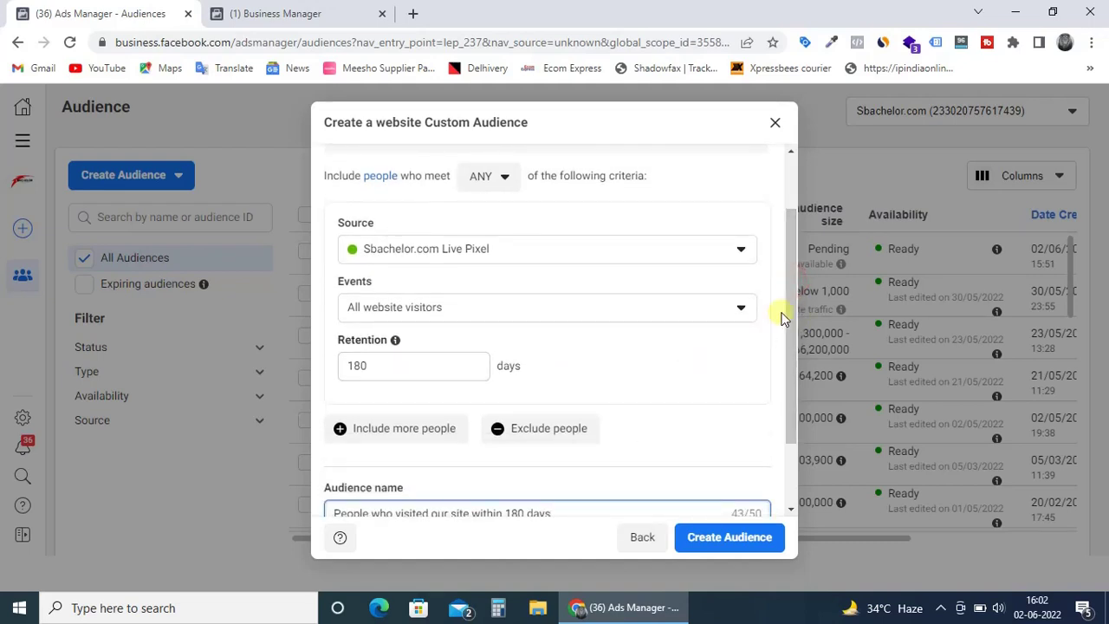
pyautogui.moveTo(794, 307); pyautogui.dragTo(724, 395)
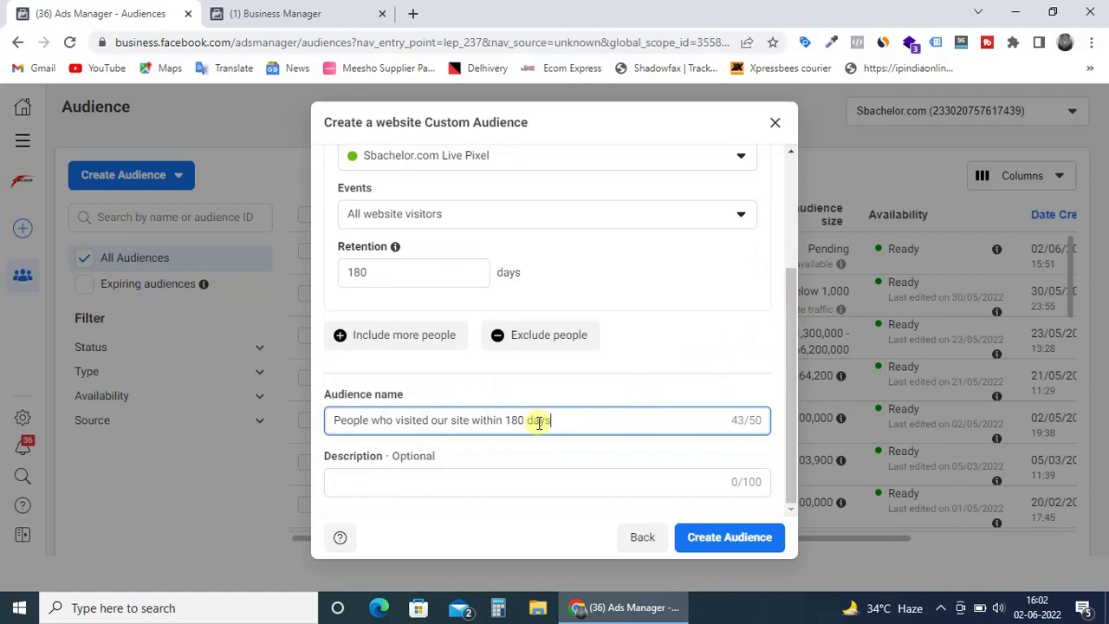
pyautogui.click(731, 537)
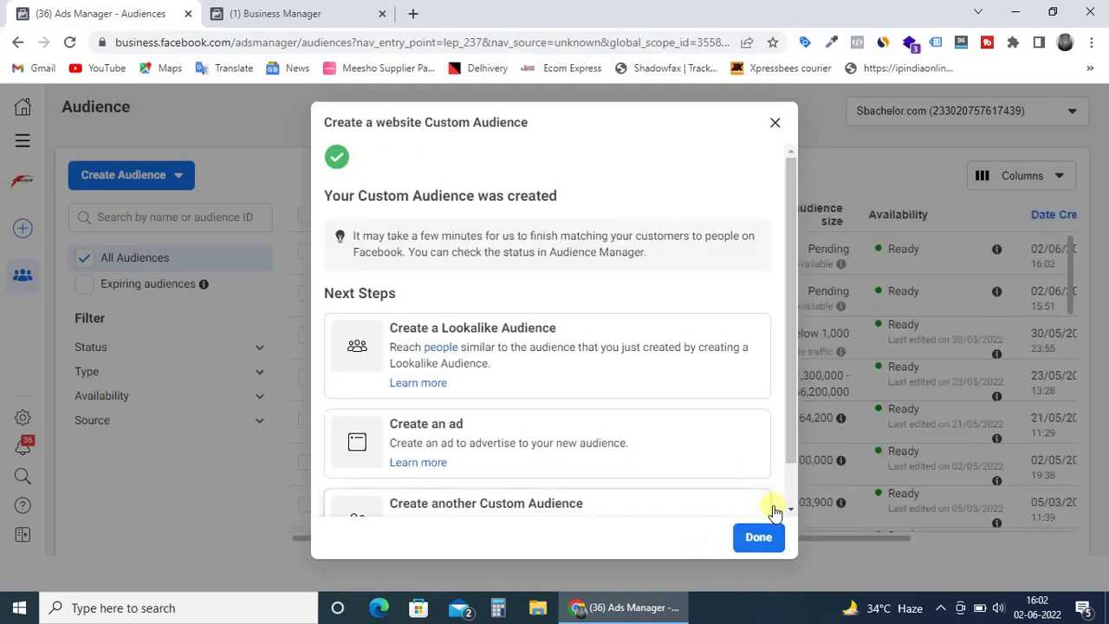
pyautogui.click(758, 538)
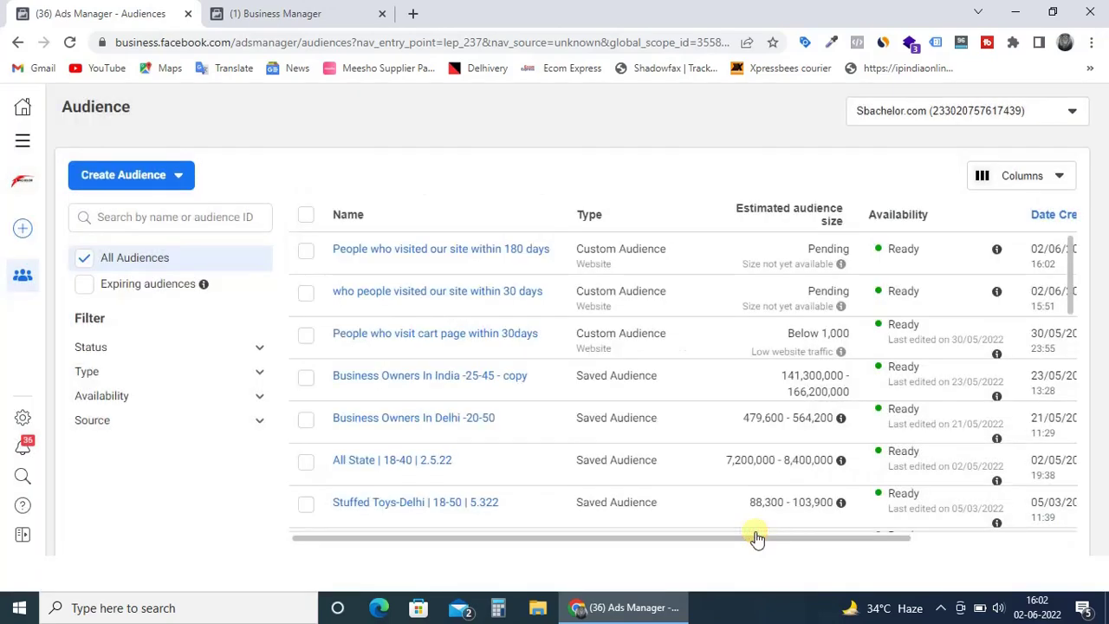